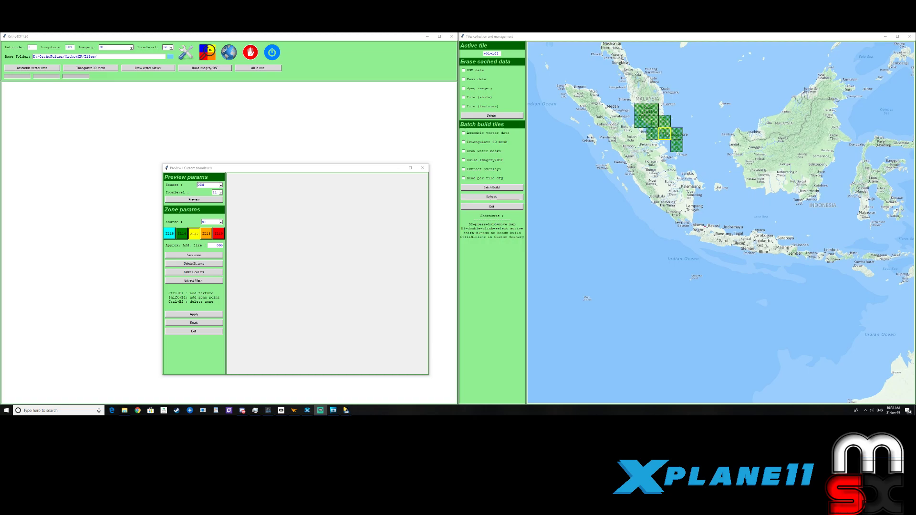
- Make the Singapore tile the active tile on the Sumatra tile collection map
double_click(665, 123)
double_click(669, 137)
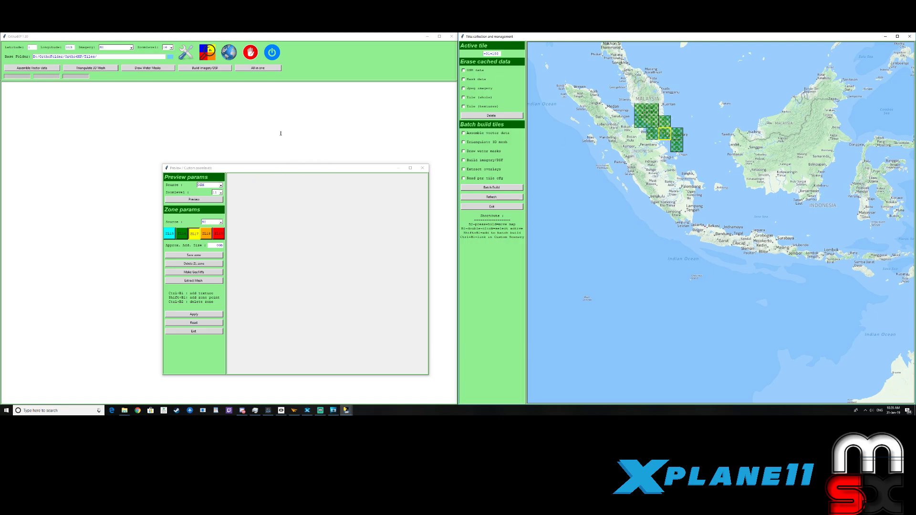
- Reopen the custom zoomlevels preview with BI as the preview imagery source
click(423, 168)
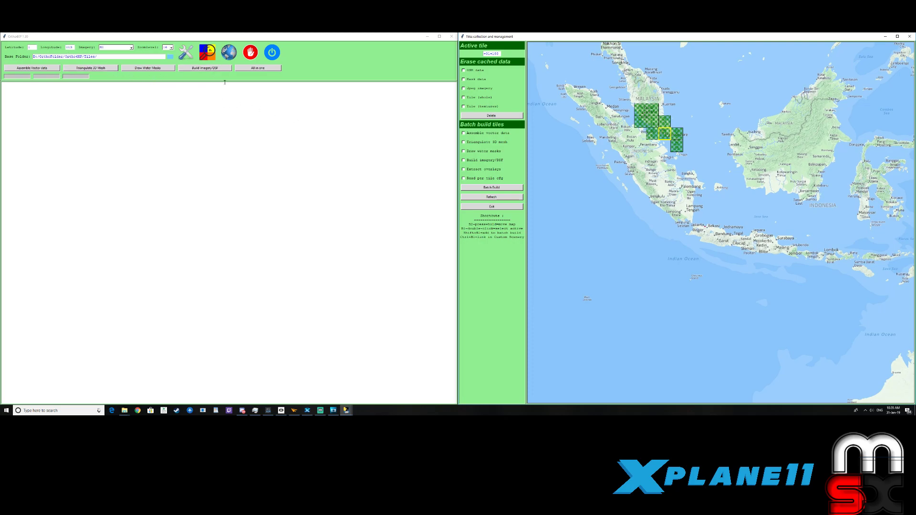
click(209, 56)
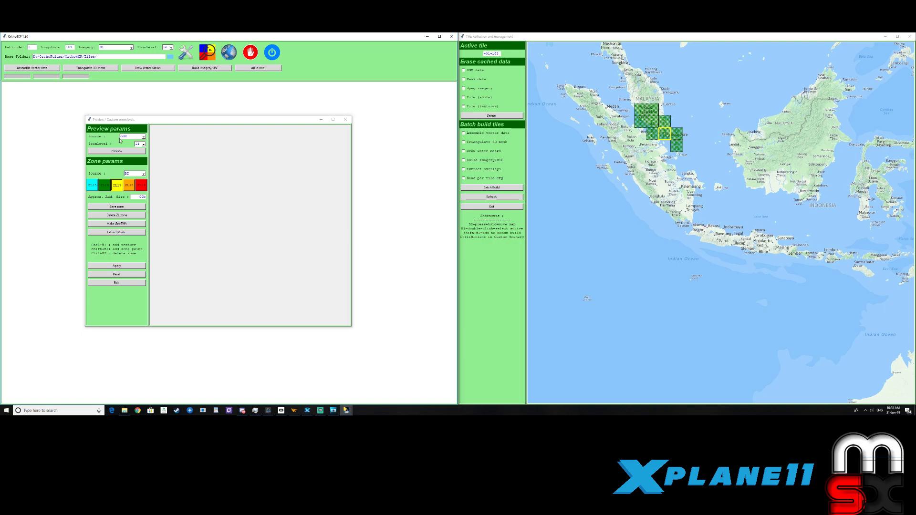
click(144, 137)
click(130, 152)
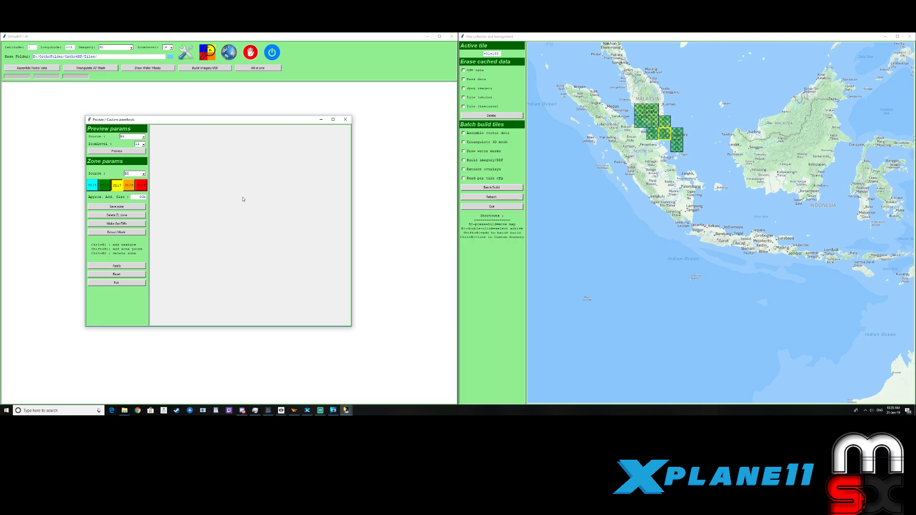
- Load a zoomlevel 13 BI satellite preview of the tile
click(143, 144)
click(138, 163)
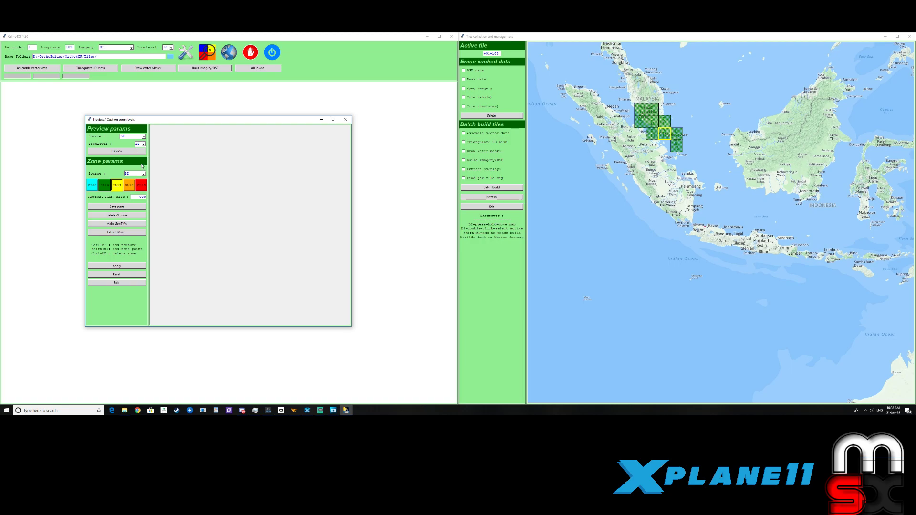
click(122, 151)
click(121, 152)
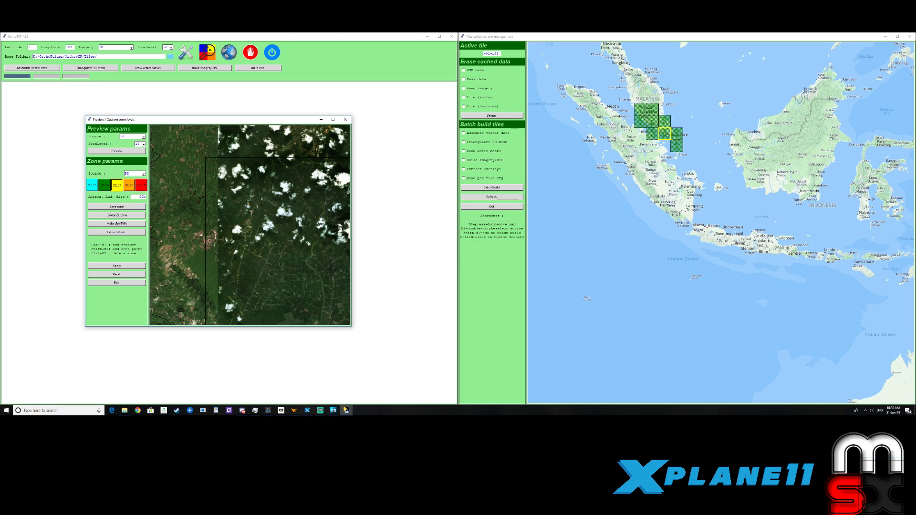
- Pan the preview toward the town to the southeast and maximize the preview window
drag(283, 254, 246, 195)
drag(310, 272, 248, 174)
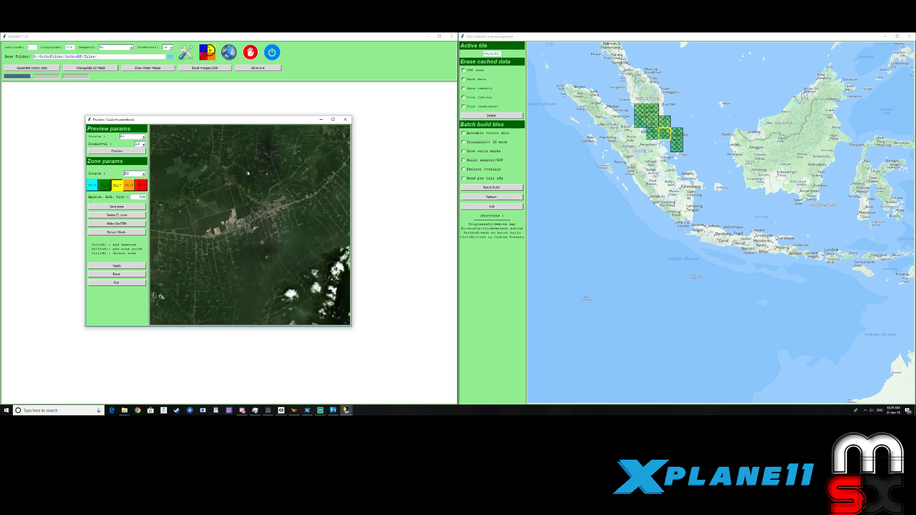
drag(289, 257, 285, 221)
drag(254, 122, 357, 94)
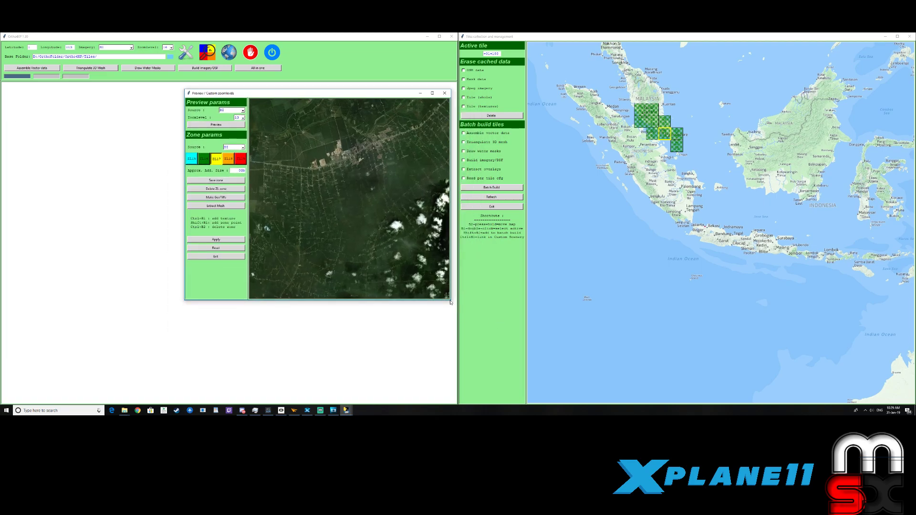
click(432, 93)
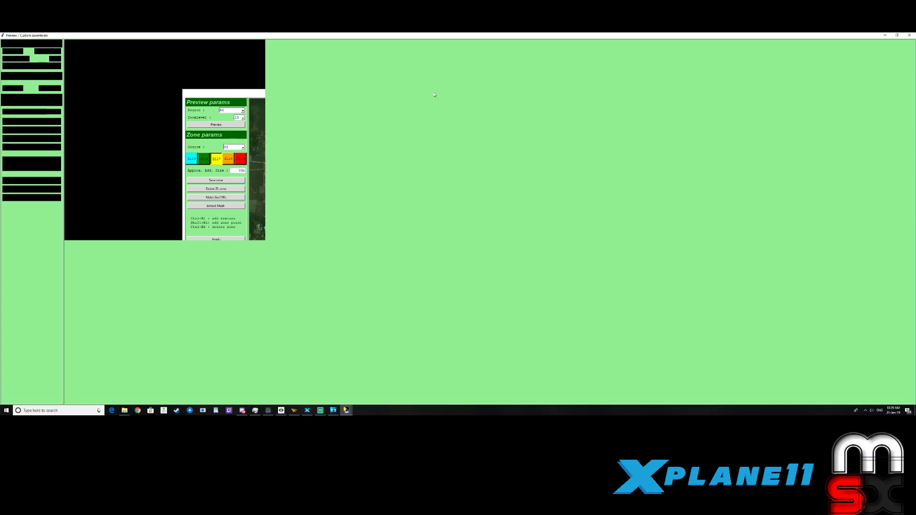
- Pan the satellite preview over Singapore's coast, its southern islands and the strait to the north
drag(574, 317, 701, 119)
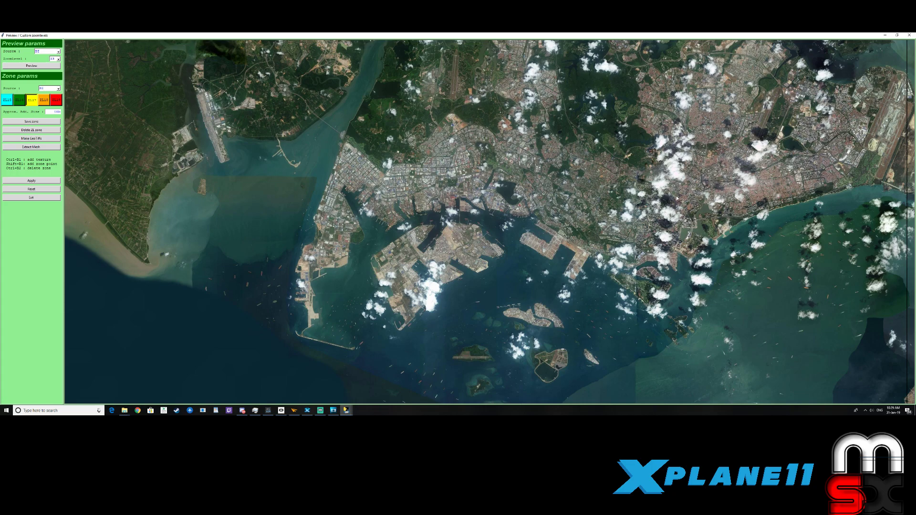
drag(762, 181, 767, 140)
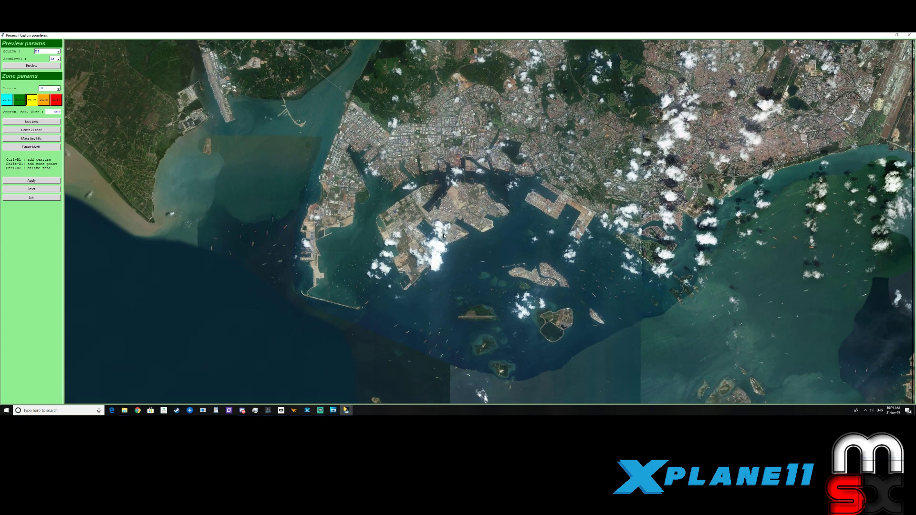
drag(600, 131, 683, 191)
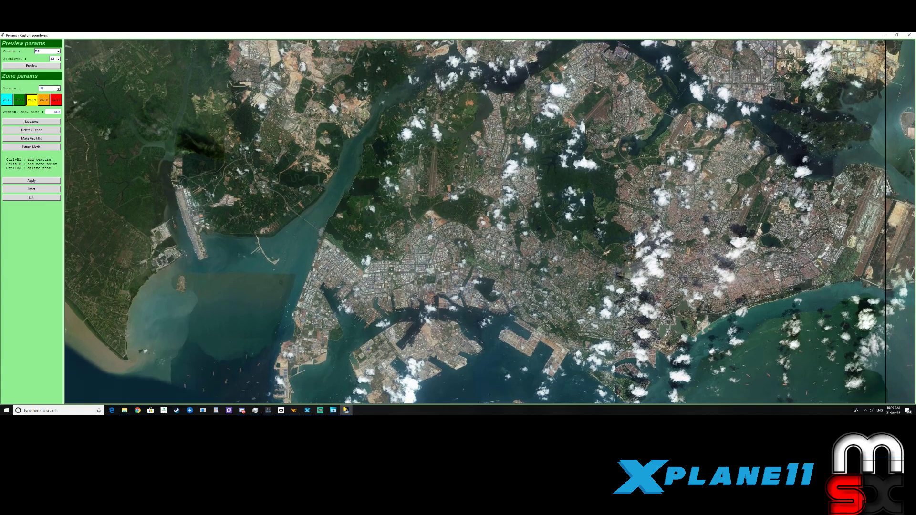
drag(572, 73, 529, 218)
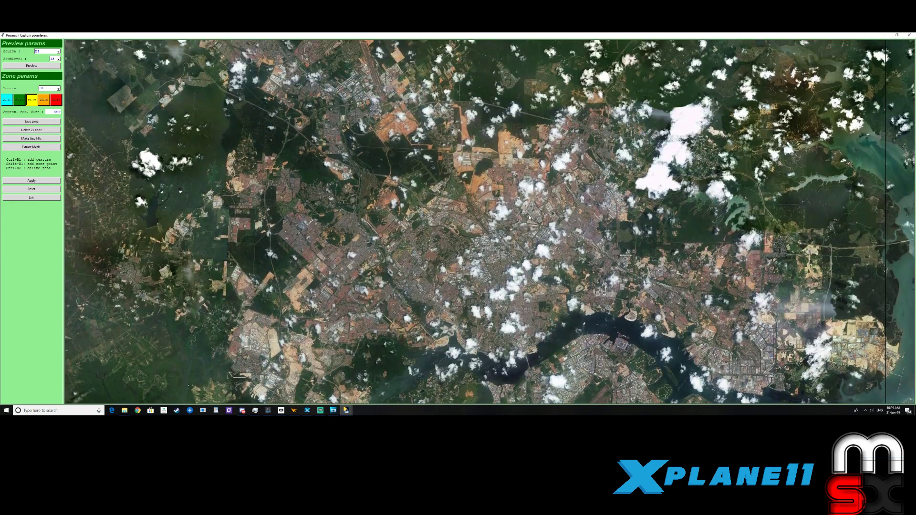
drag(627, 143, 629, 155)
drag(629, 220, 647, 90)
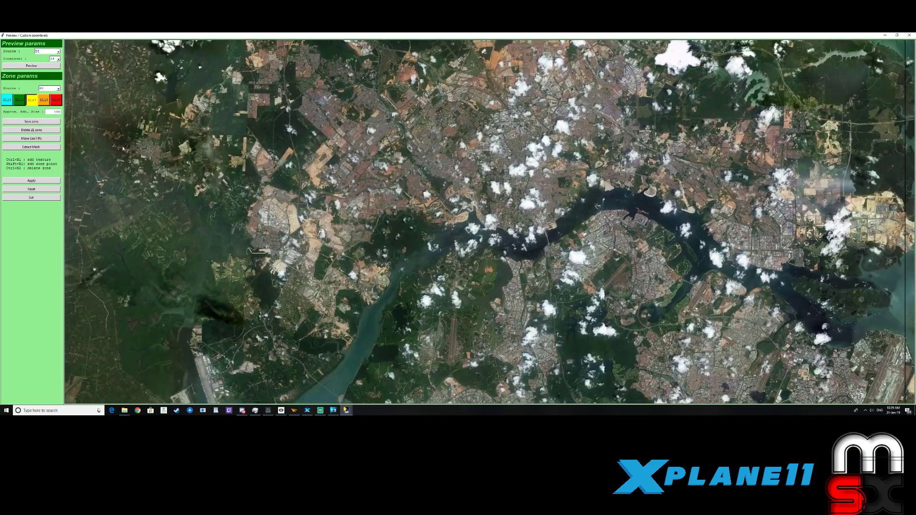
- Set the zone imagery source to GO2 with Singapore's coast in view
click(58, 89)
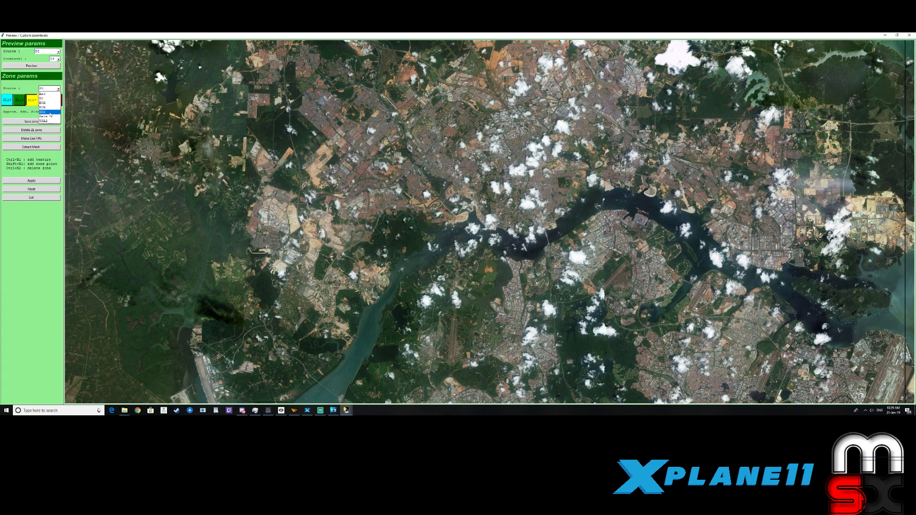
drag(471, 261, 452, 133)
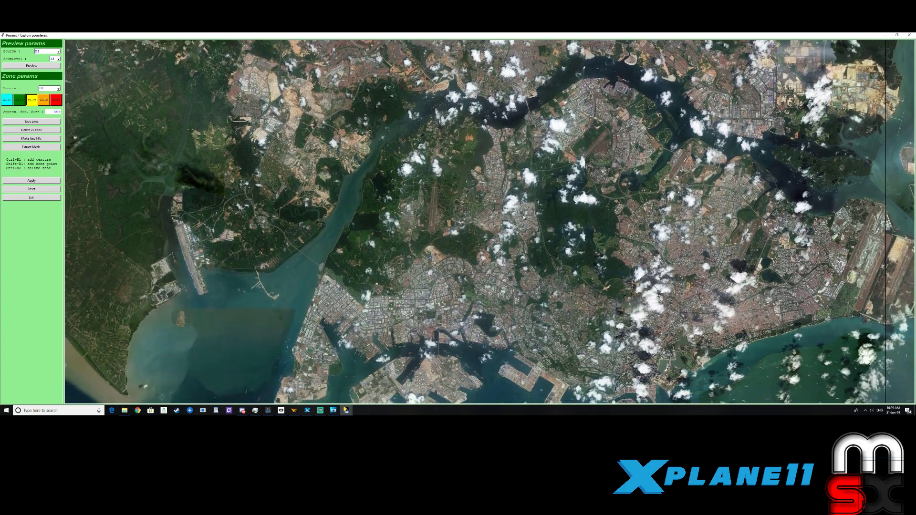
drag(409, 287, 408, 225)
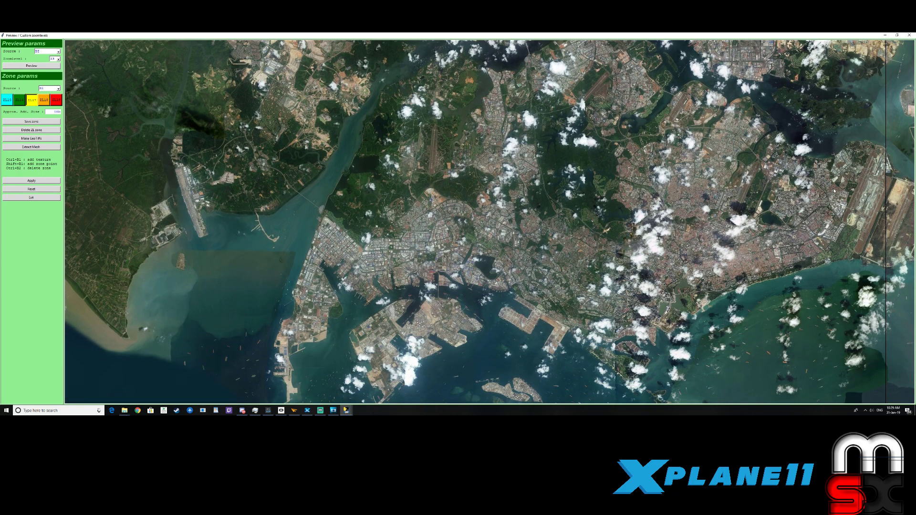
click(59, 89)
click(50, 109)
click(58, 88)
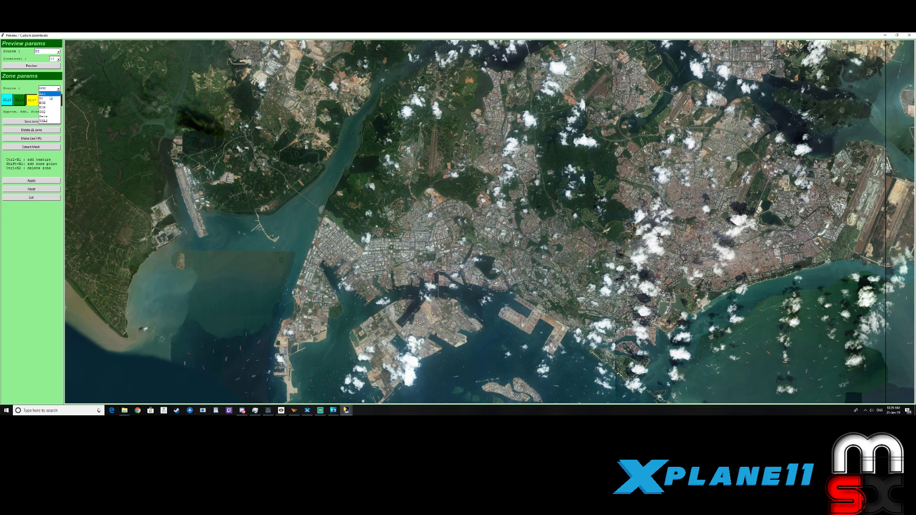
- Switch the preview source to GO2 and reload the Singapore preview
click(59, 52)
click(58, 51)
click(47, 75)
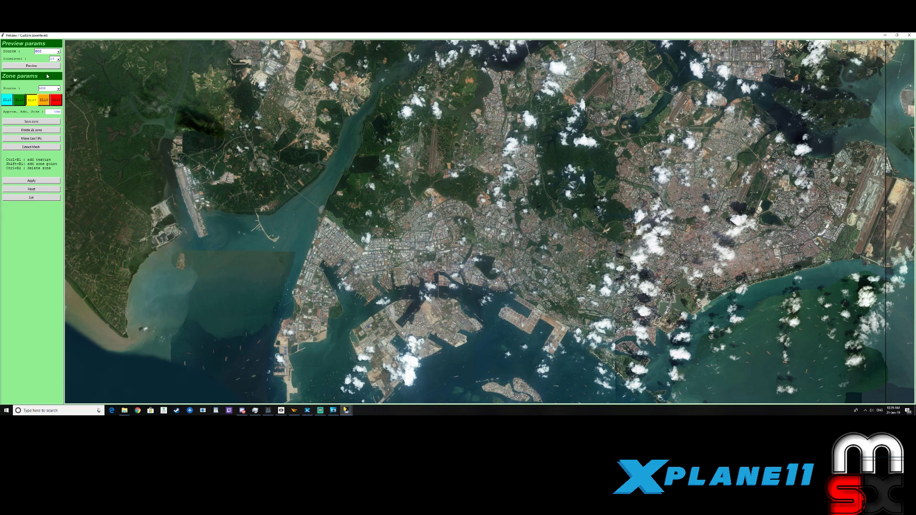
click(31, 66)
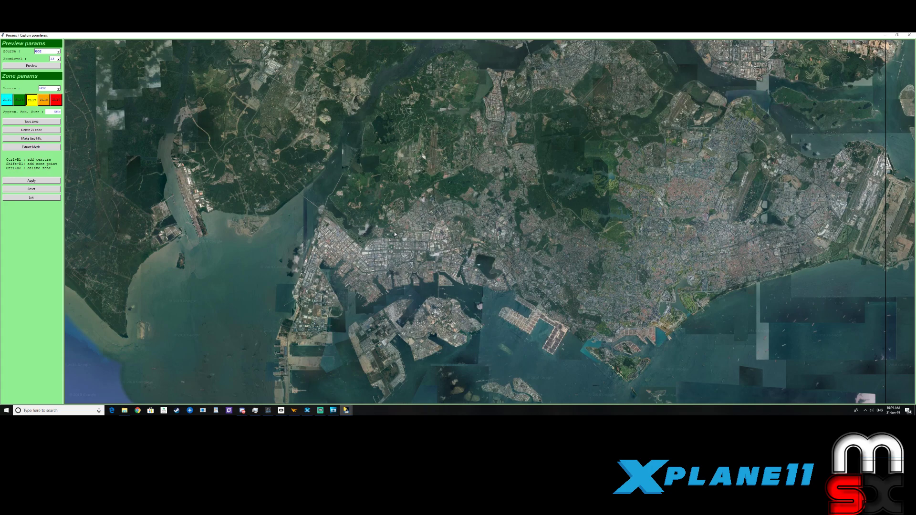
drag(431, 312, 440, 225)
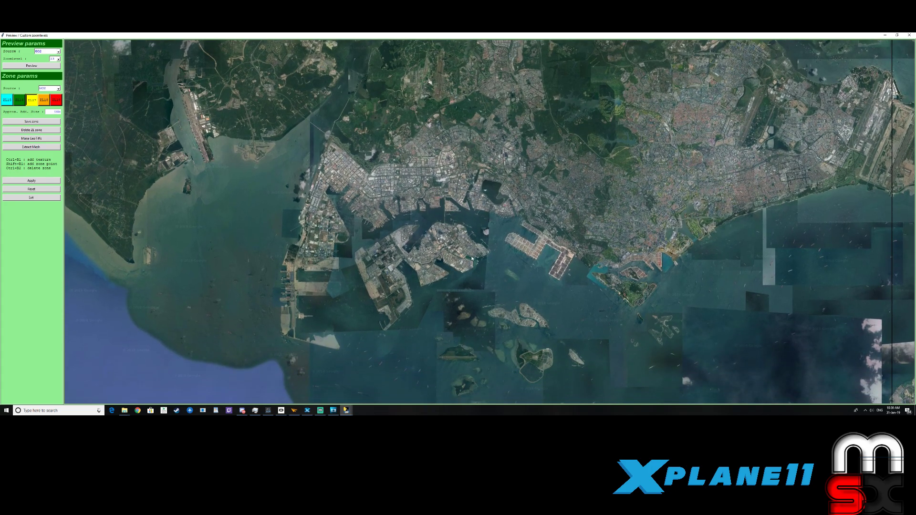
drag(446, 222, 451, 373)
drag(425, 160, 415, 293)
drag(391, 131, 423, 115)
drag(453, 282, 454, 148)
drag(488, 264, 483, 176)
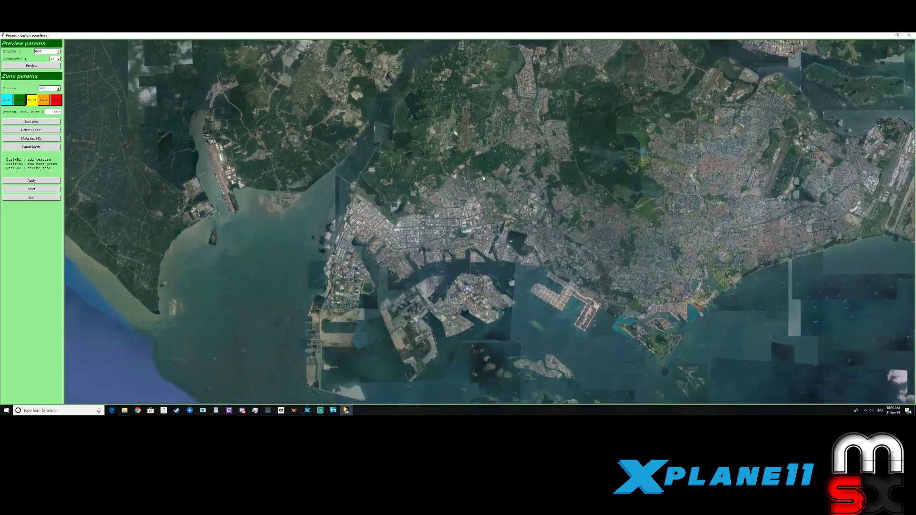
drag(496, 240, 491, 189)
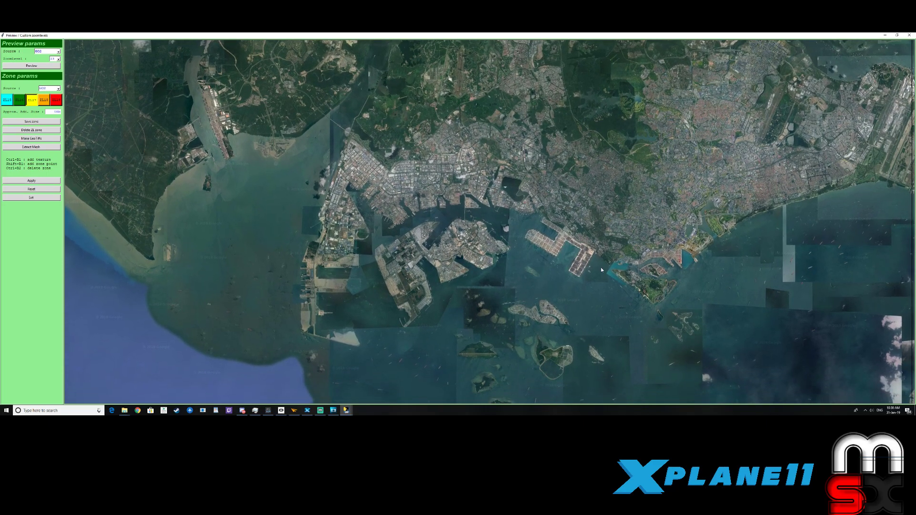
drag(602, 269, 583, 205)
drag(642, 253, 590, 153)
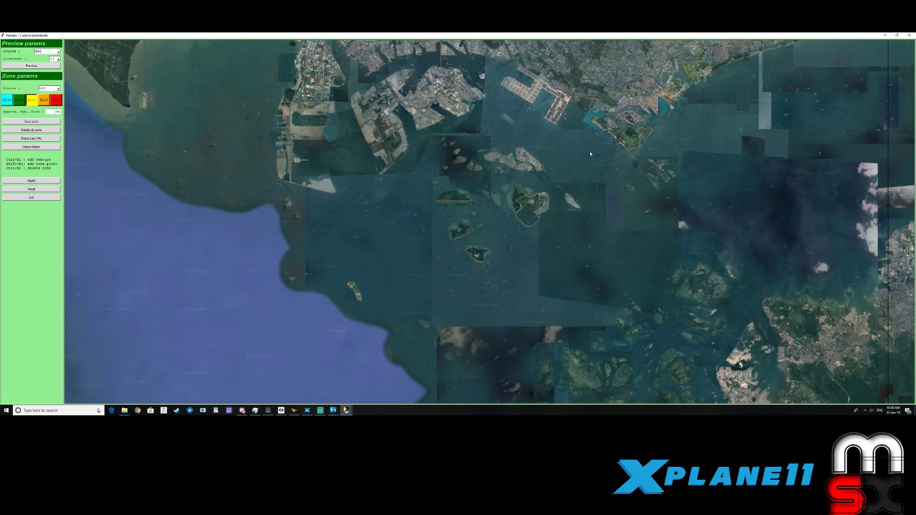
drag(663, 129, 662, 207)
drag(657, 149, 656, 224)
click(59, 51)
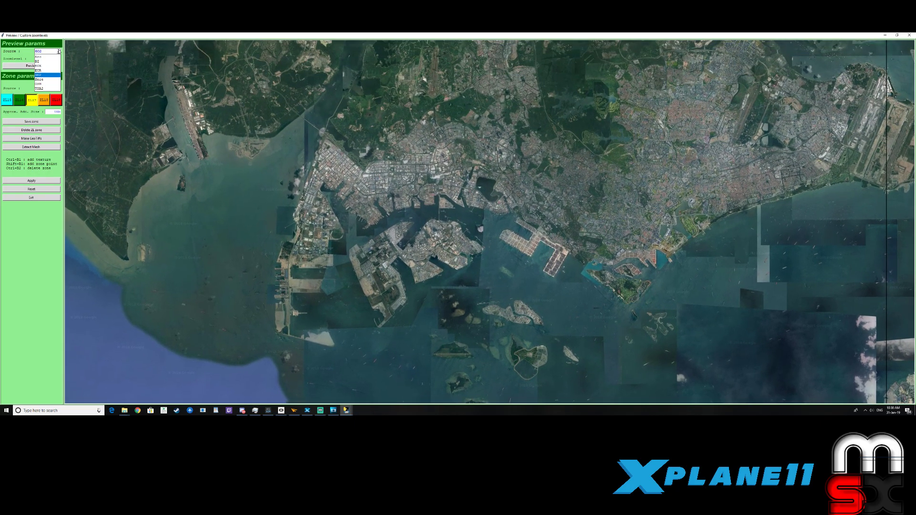
click(44, 62)
click(32, 65)
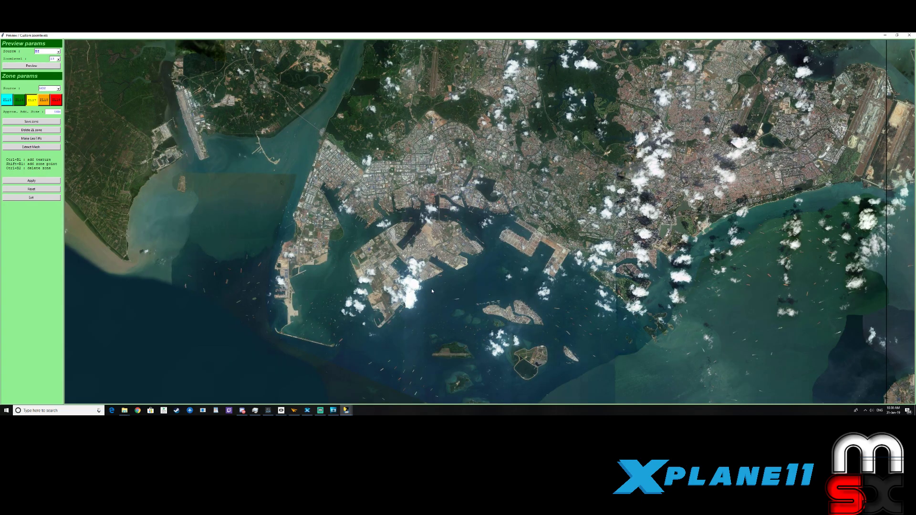
scroll(556, 207, down, 6)
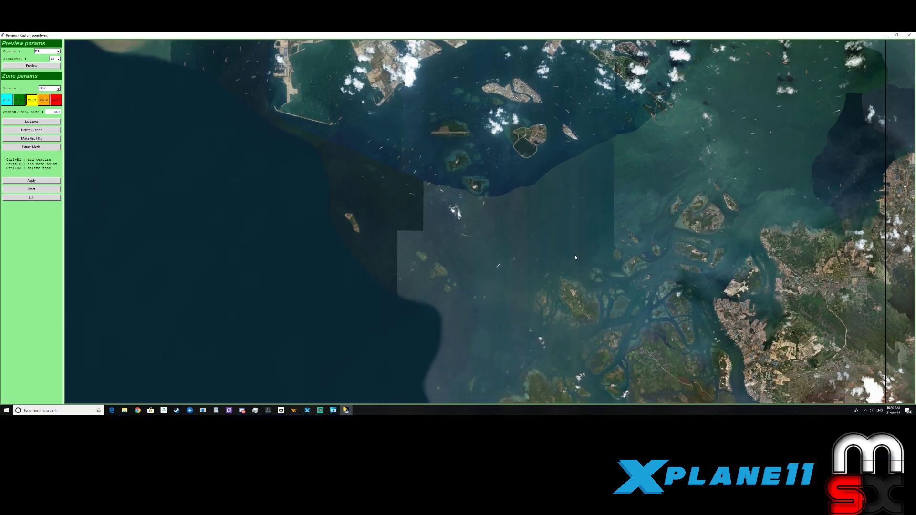
scroll(754, 261, down, 2)
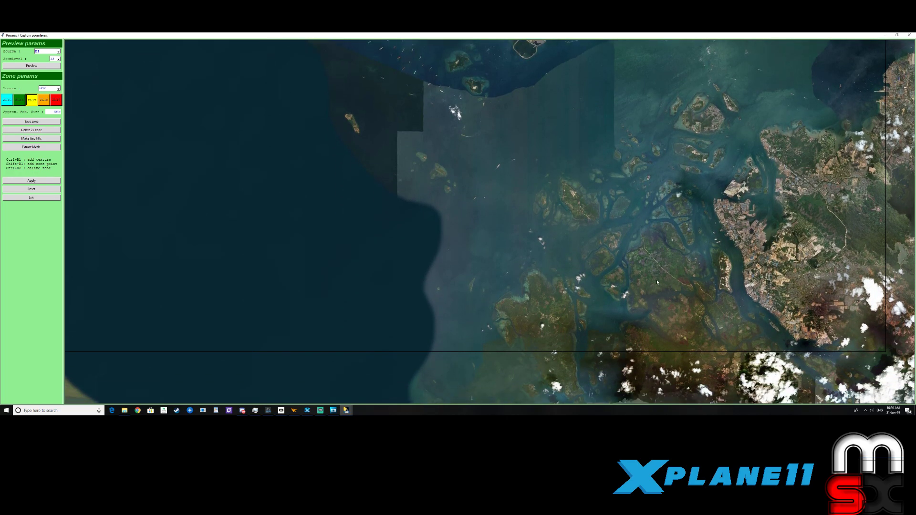
scroll(644, 180, up, 6)
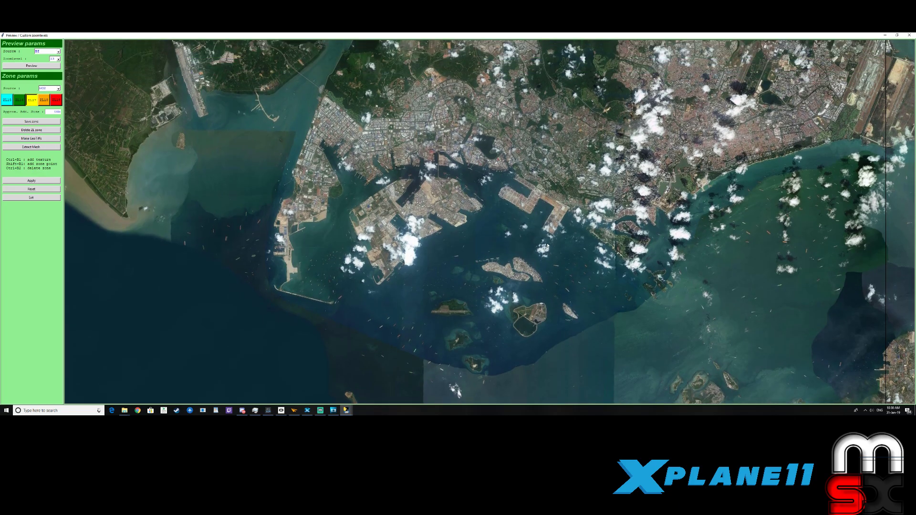
drag(561, 221, 575, 237)
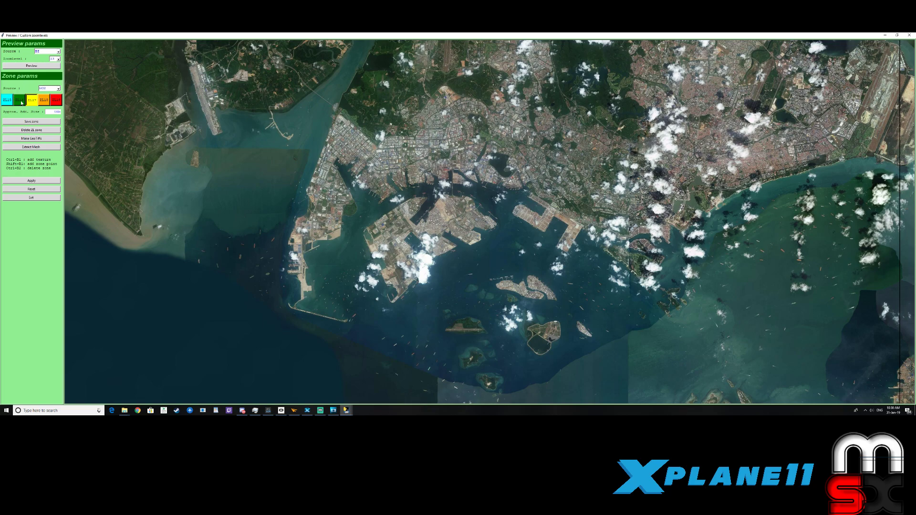
- Add a ZL16 zone square over Singapore's western harbour
click(23, 103)
ctrl+click(401, 272)
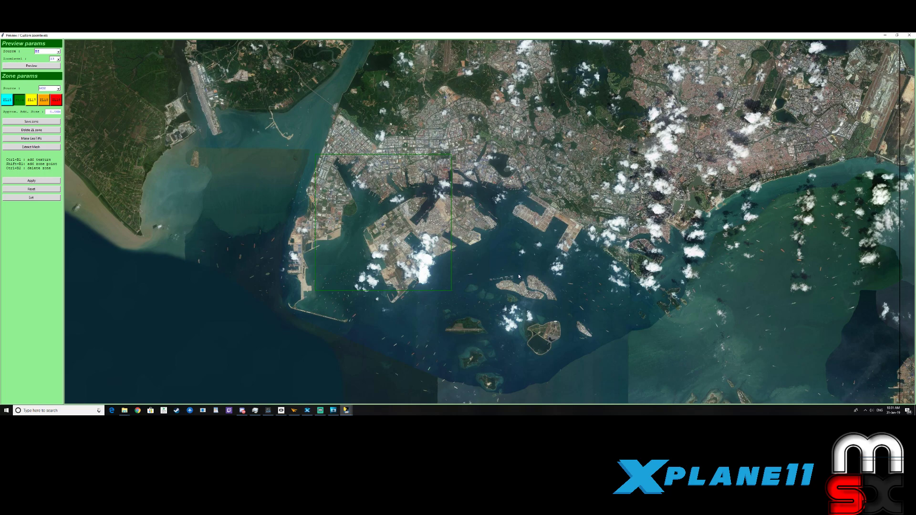
- Add five more ZL16 zone squares to extend the grid across central Singapore
ctrl+click(550, 252)
ctrl+click(632, 251)
ctrl+click(644, 117)
ctrl+click(520, 107)
ctrl+click(394, 105)
- Check coverage north of the grid, apply the custom zoom levels, and restore the preview size
drag(475, 108, 460, 314)
drag(496, 148, 496, 253)
drag(534, 127, 529, 329)
drag(506, 229, 494, 272)
drag(491, 200, 492, 341)
drag(484, 382, 511, 50)
drag(528, 397, 526, 228)
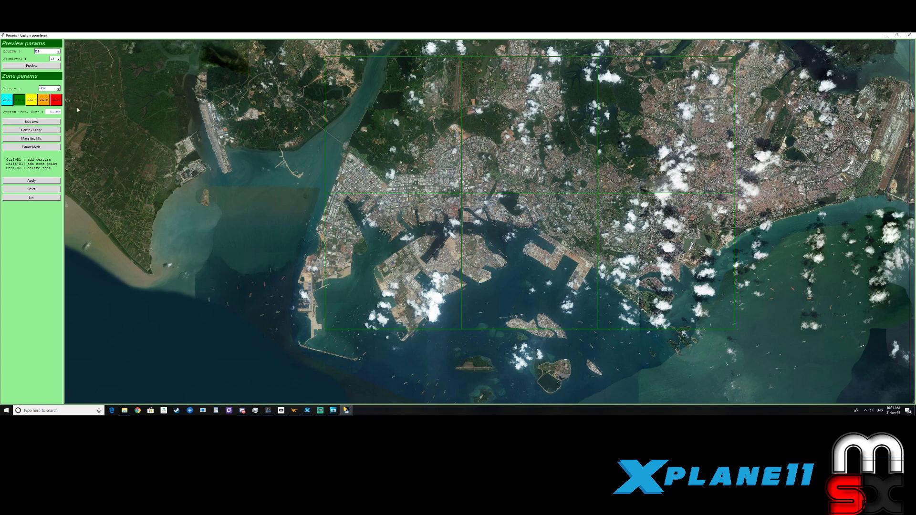
click(46, 181)
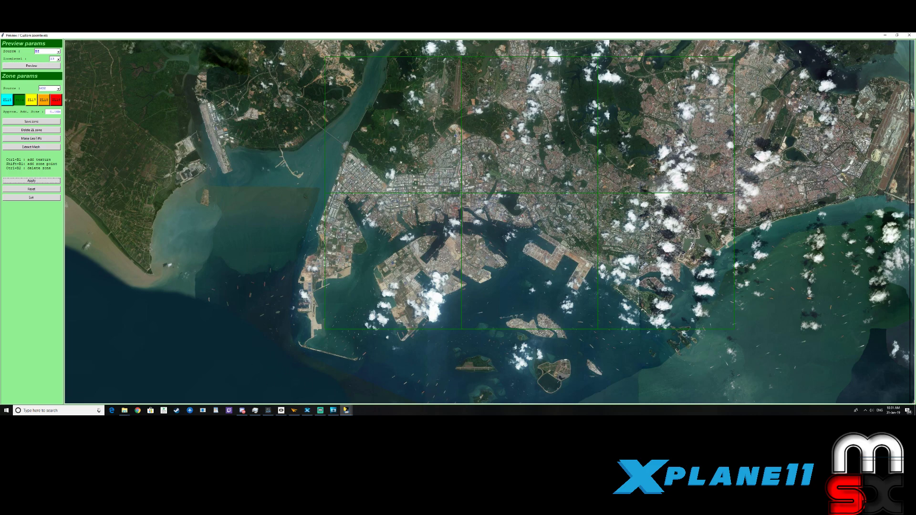
click(897, 35)
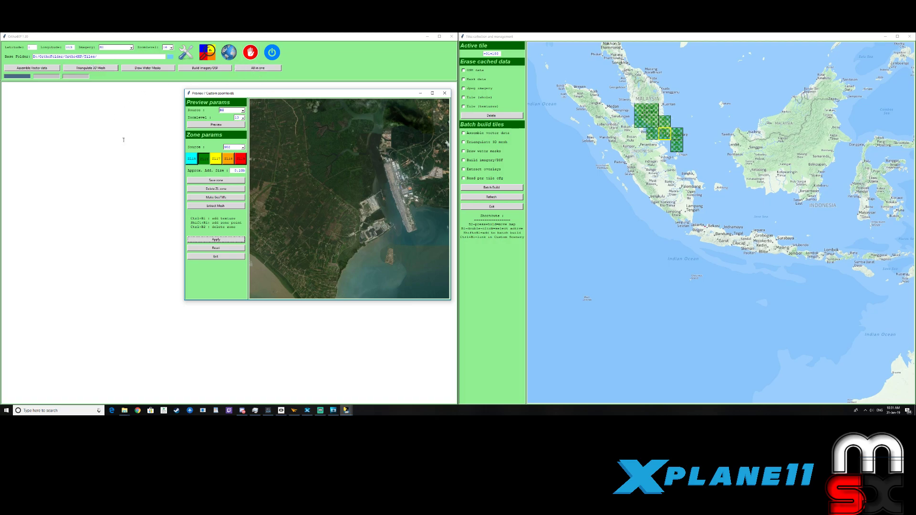
- Start the all-in-one build of the Singapore tile and switch to X-Plane at Changi
click(265, 69)
click(265, 69)
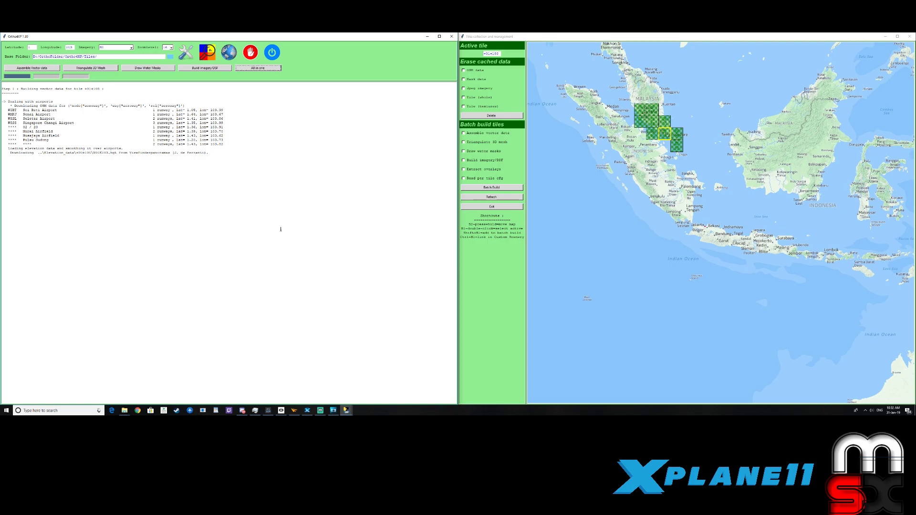
click(308, 412)
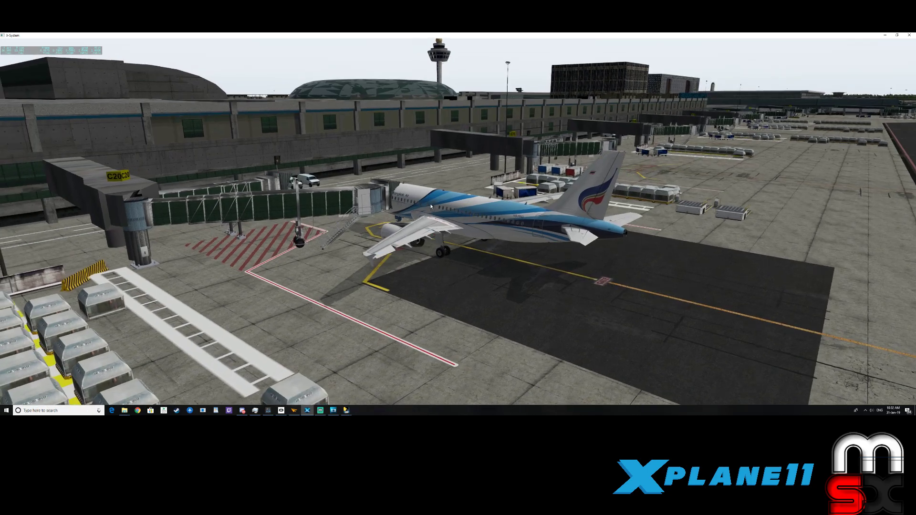
drag(431, 207, 495, 218)
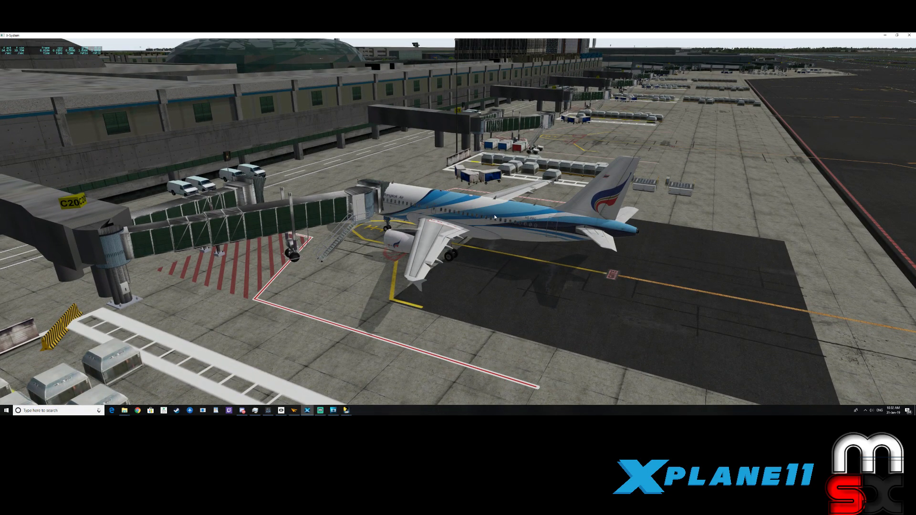
- Lift the free camera from the gate to an aerial view over Changi and Singapore city
key(Up)
drag(495, 217, 72, 172)
drag(358, 169, 192, 168)
click(269, 410)
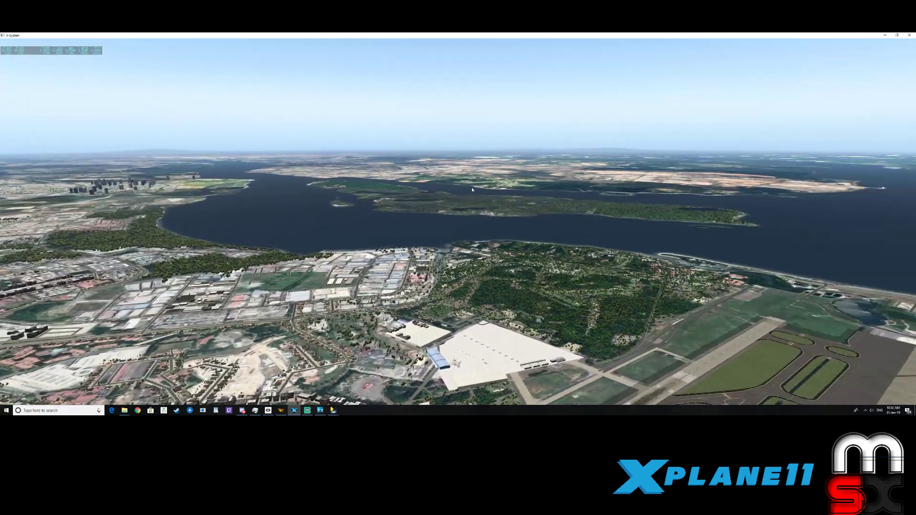
drag(472, 188, 227, 202)
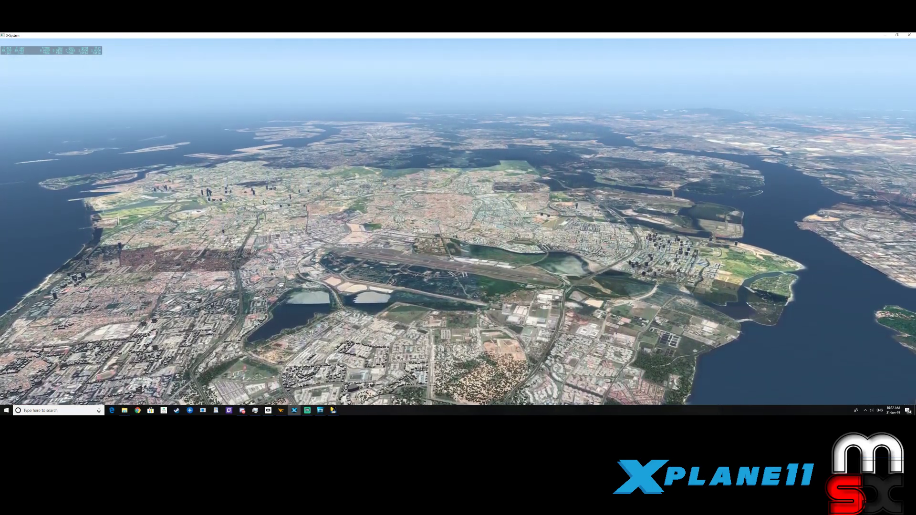
- Swing the view across the river and islands, then bring up the Ortho4XP build log
drag(264, 203, 656, 234)
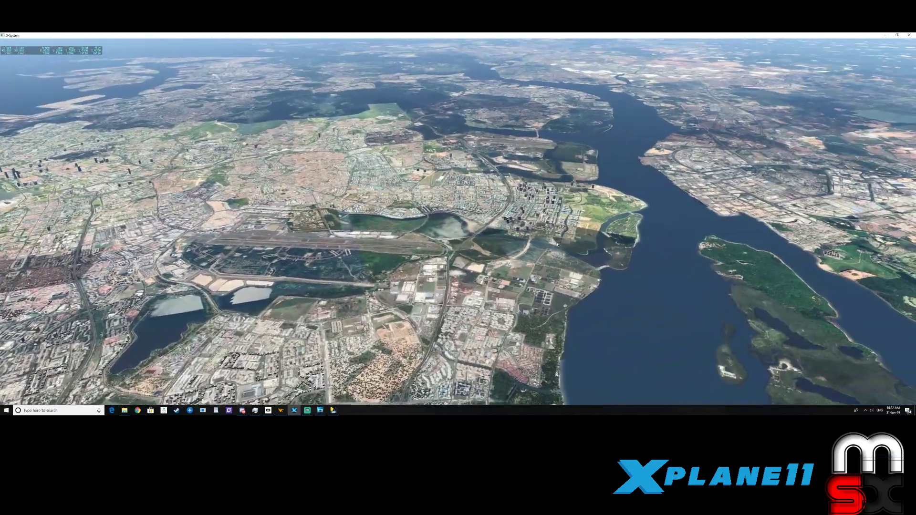
drag(557, 244, 706, 241)
drag(306, 229, 532, 224)
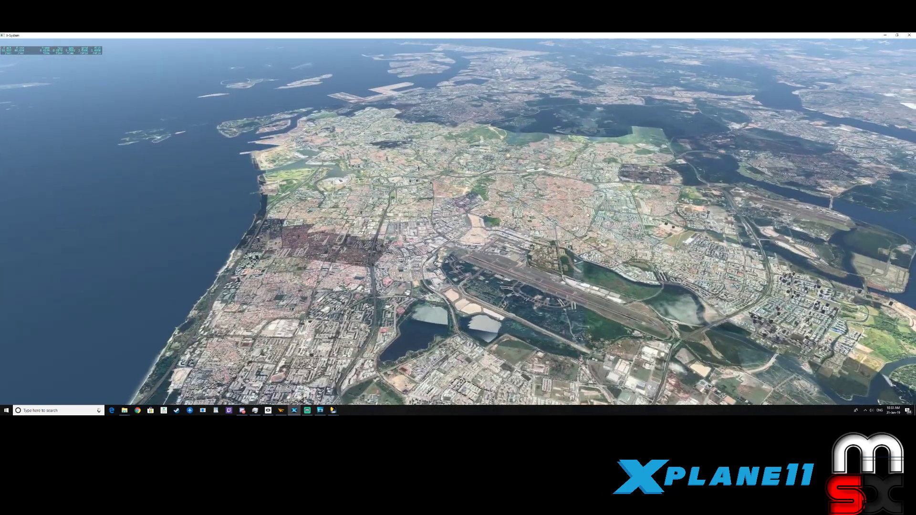
mouse_move(334, 410)
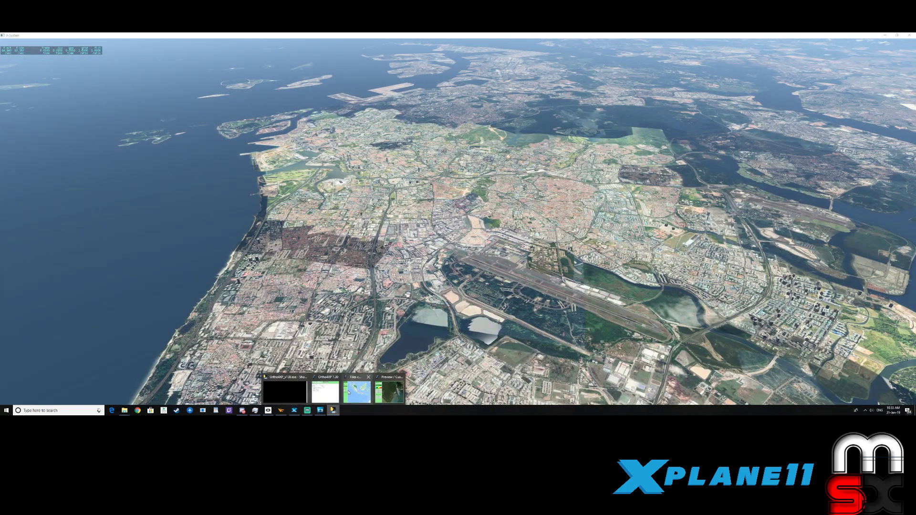
click(325, 391)
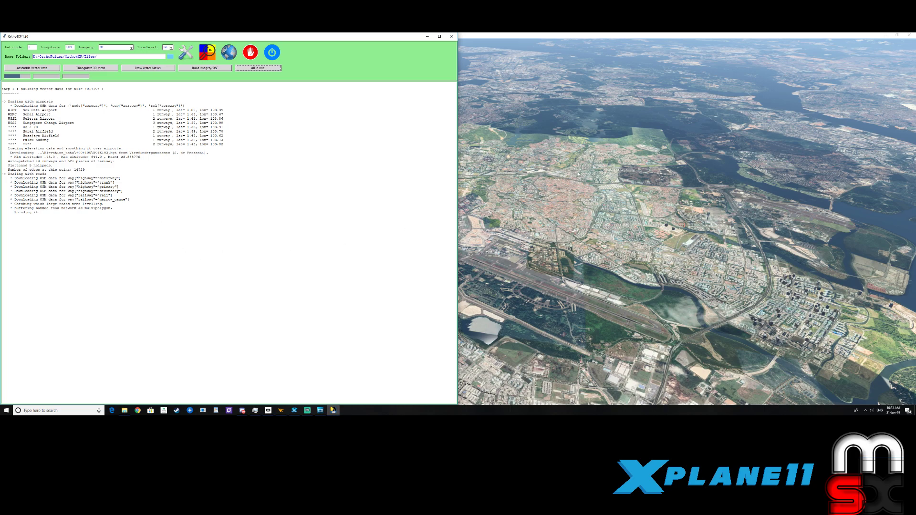
- Bring the X-Plane 11 window back to the front, showing Singapore's orthophoto scenery full-screen
click(540, 249)
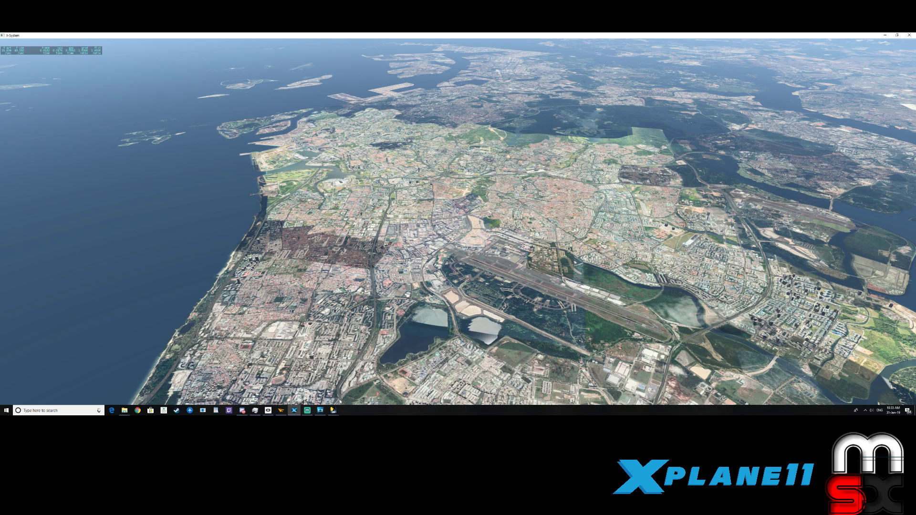
- Orbit the view right and left over Singapore's scenery, then tilt up toward the horizon
mouse_move(333, 410)
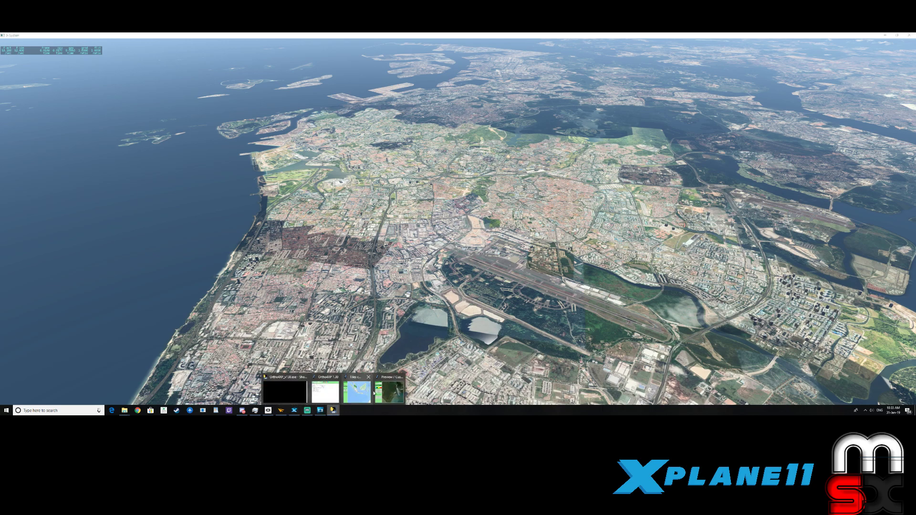
drag(227, 135, 562, 176)
drag(286, 182, 569, 209)
drag(774, 209, 431, 227)
drag(673, 258, 553, 206)
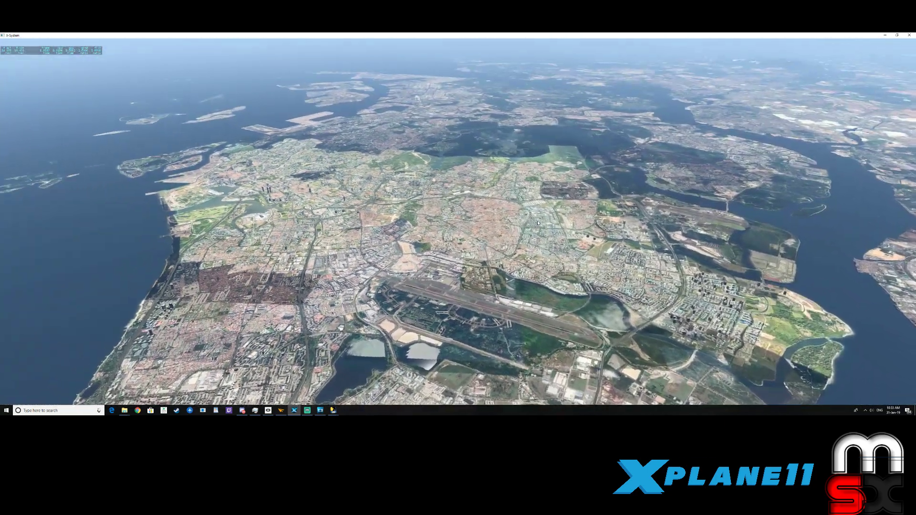
- Open Ortho4XP's zone preview window from the taskbar and close it again
click(333, 411)
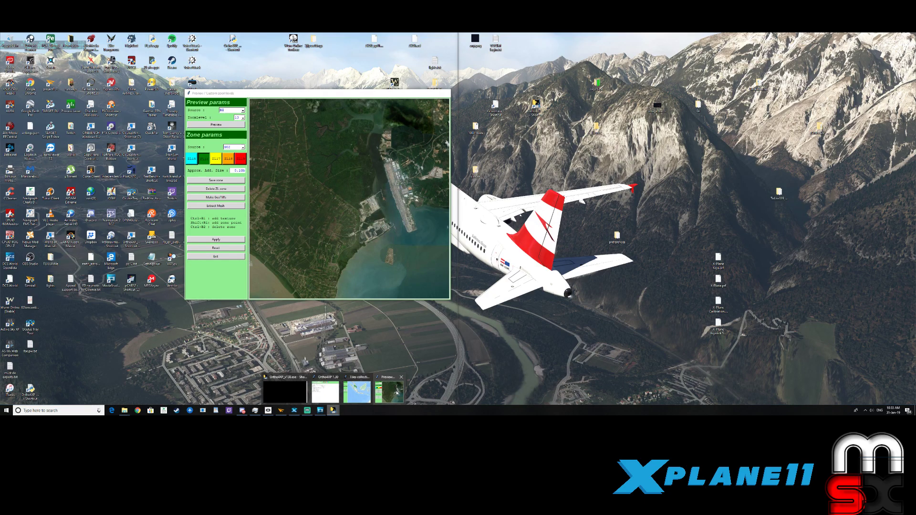
click(390, 390)
click(445, 93)
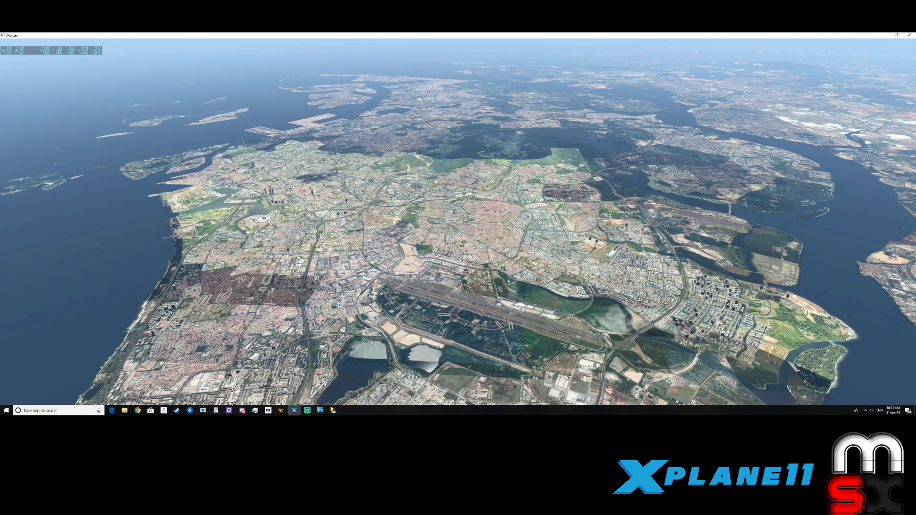
- Review the Ortho4XP build log, then switch back to the full-screen X-Plane scenery
mouse_move(344, 408)
click(342, 392)
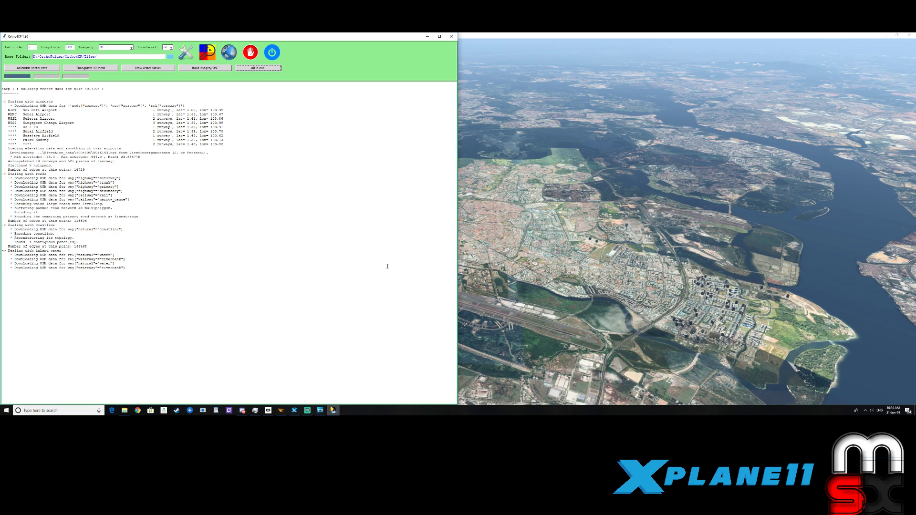
click(519, 218)
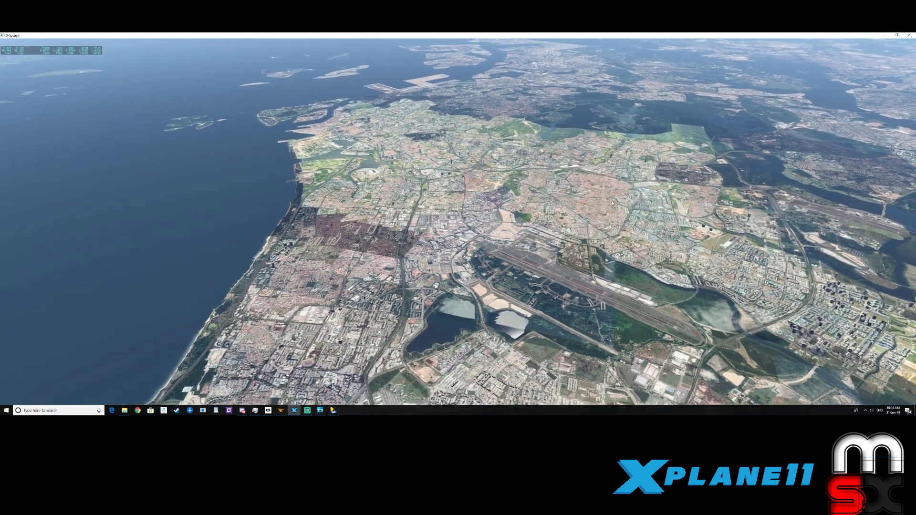